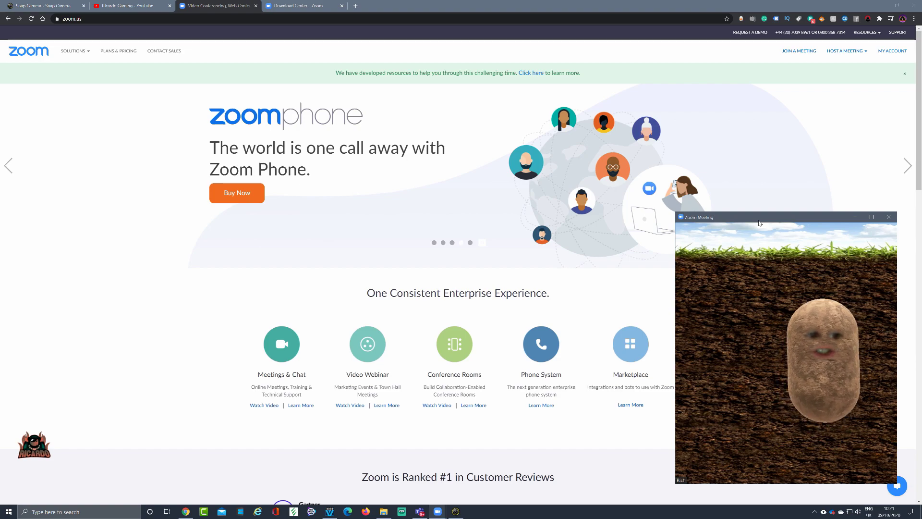
Switch to the Download Center tab offering Zoom Client 5.3.1, keeping the meeting window in front.
mouse_move(752, 224)
click(302, 5)
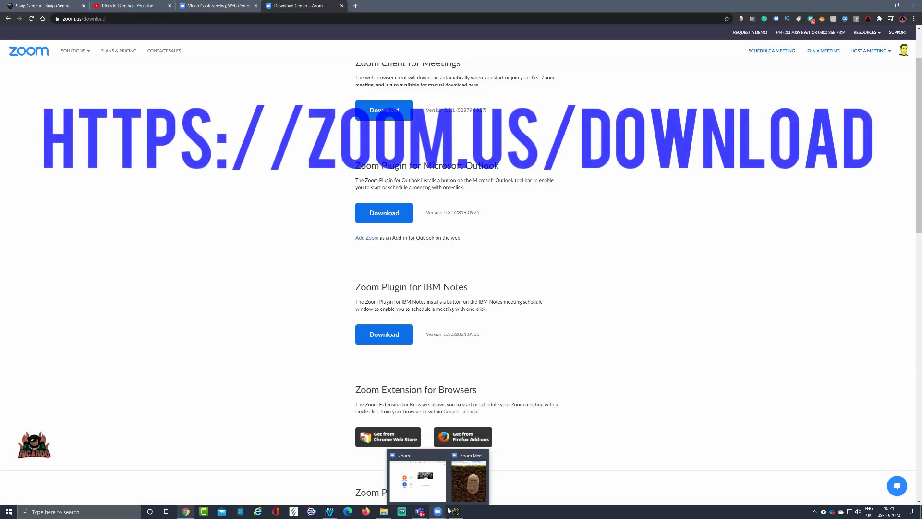
click(471, 487)
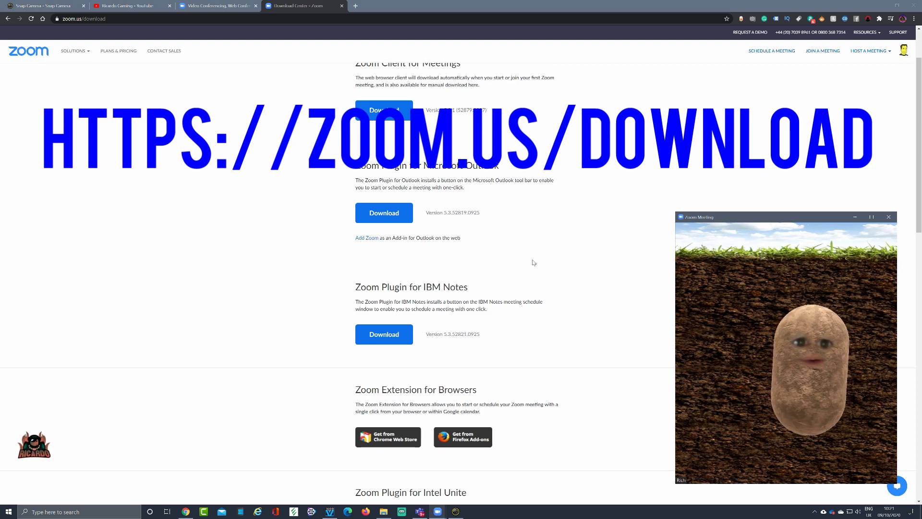
scroll(532, 262, up, 2)
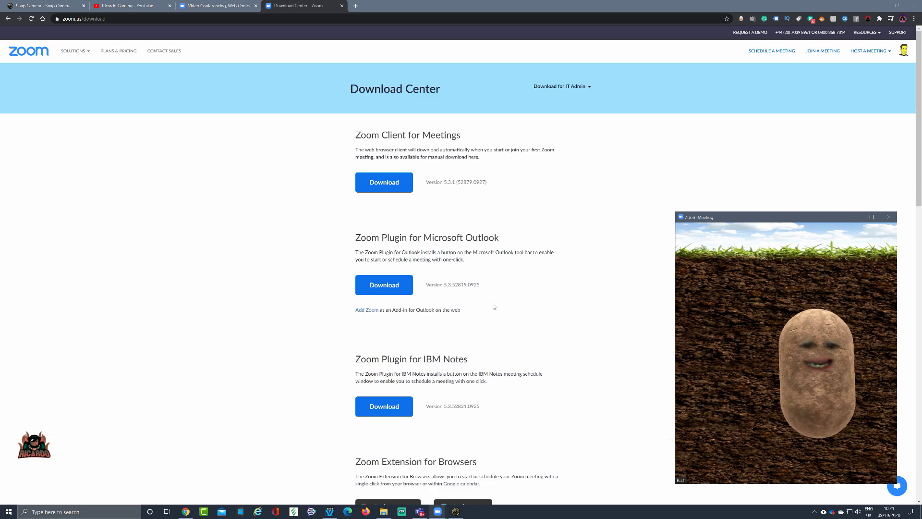
Scroll down through the Download Center's offerings and back up.
scroll(496, 357, down, 2)
scroll(498, 358, down, 4)
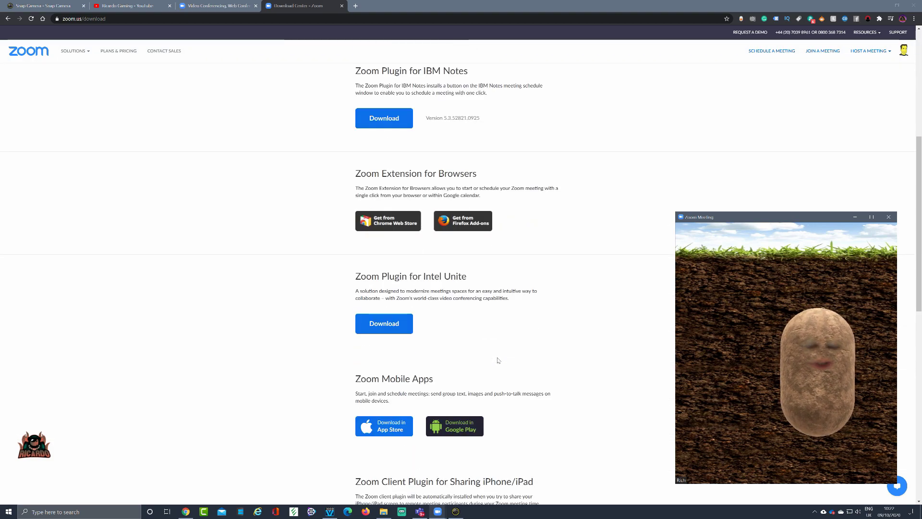
scroll(498, 360, down, 1)
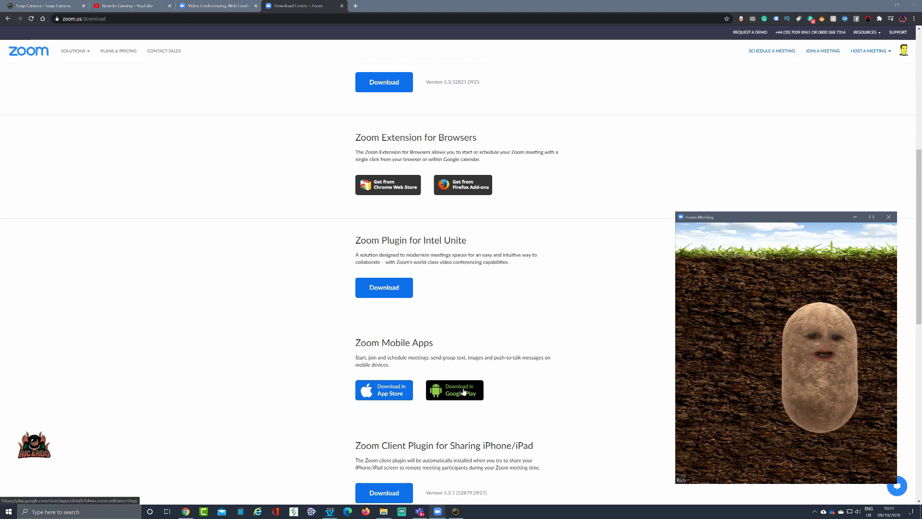
scroll(518, 391, down, 1)
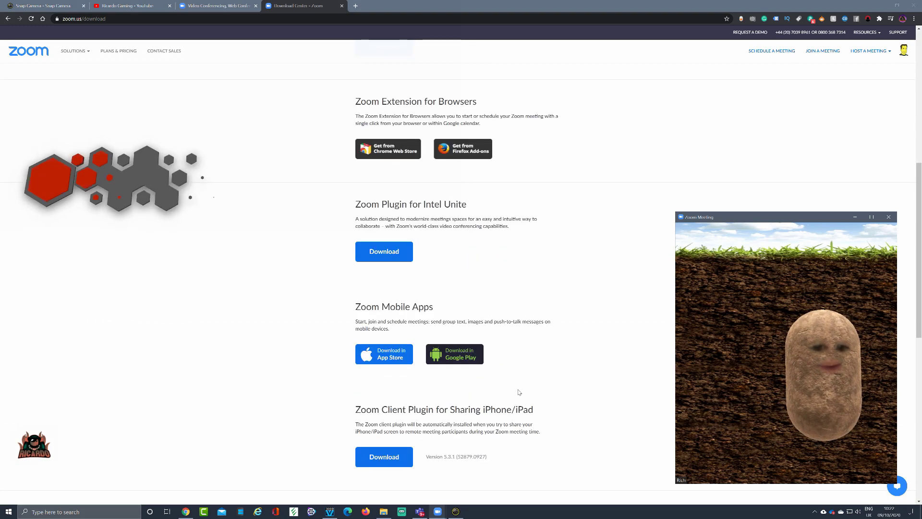
scroll(518, 391, down, 3)
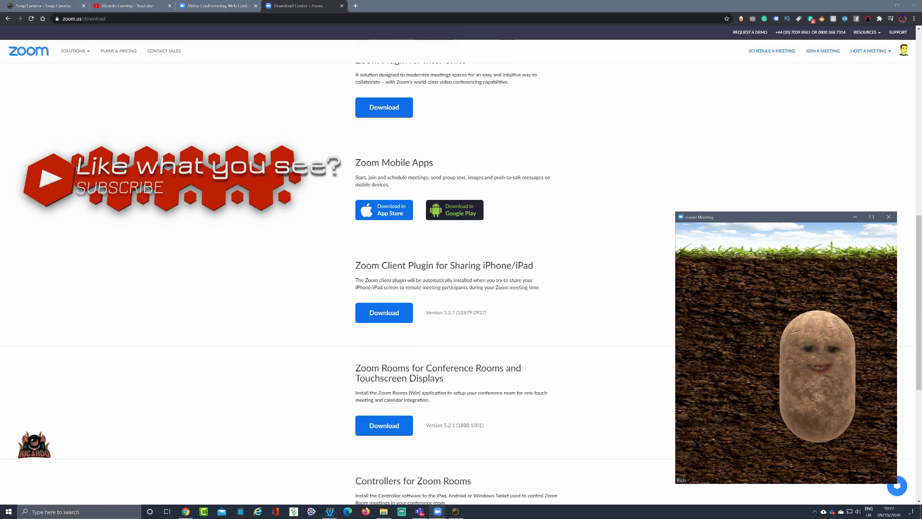
scroll(456, 288, up, 12)
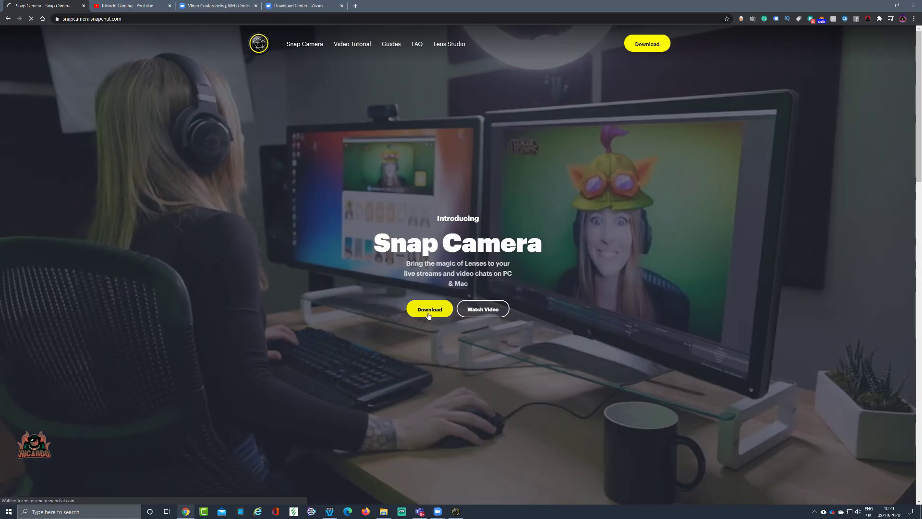
Go to the Snap Camera Download page and scroll through the requirements and license agreement.
click(428, 315)
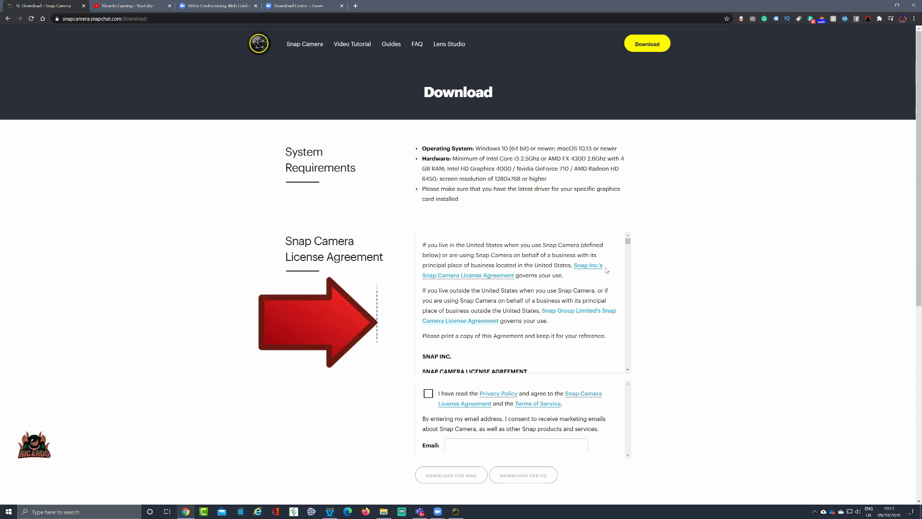
scroll(607, 271, down, 1)
scroll(521, 302, down, 3)
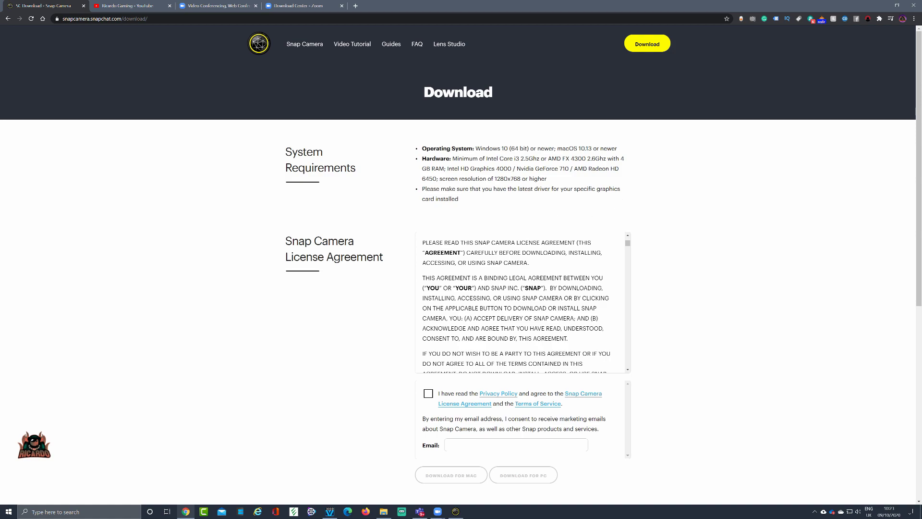
scroll(520, 302, down, 10)
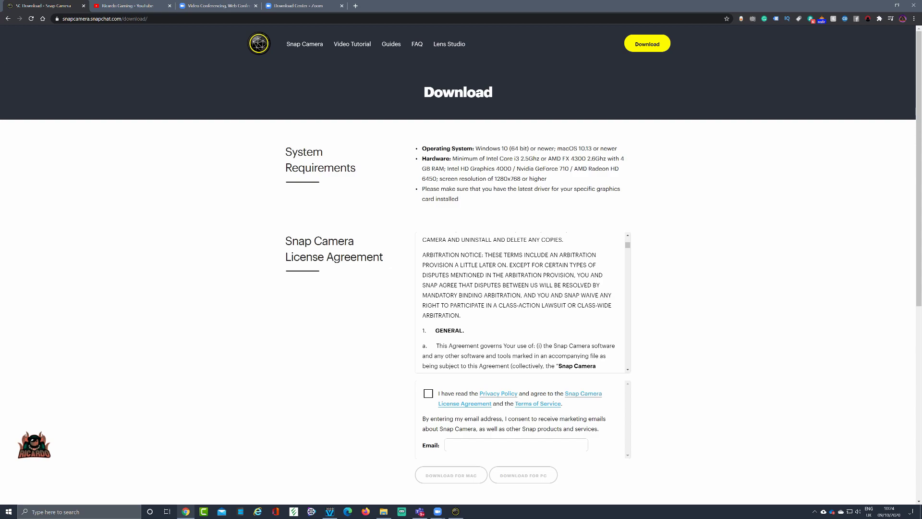
scroll(595, 277, down, 8)
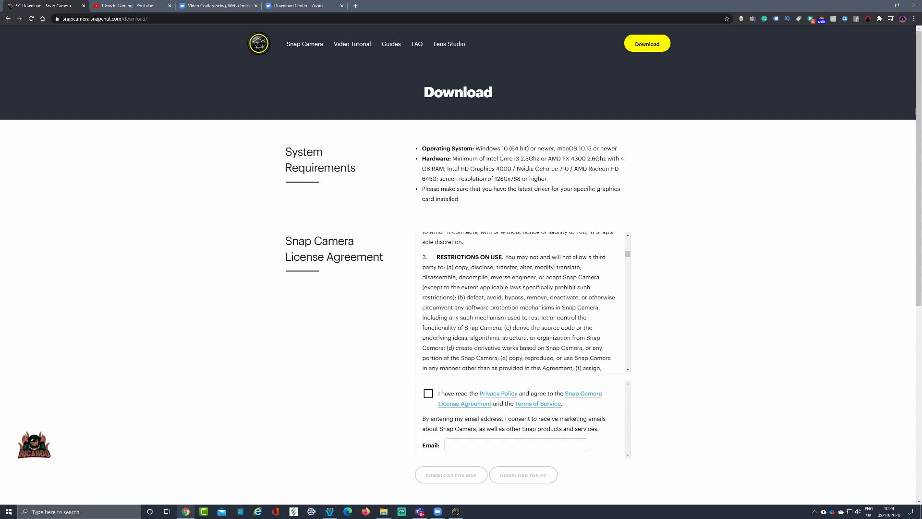
scroll(654, 281, down, 1)
scroll(653, 281, down, 1)
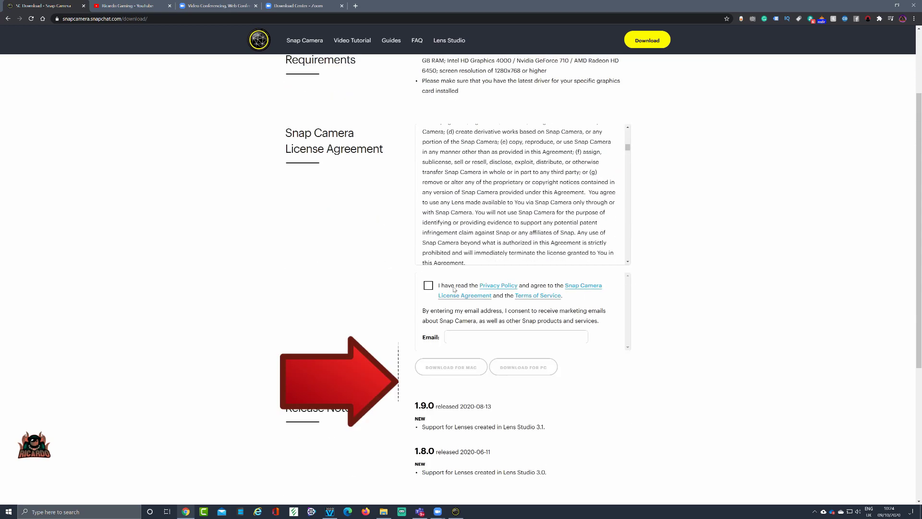
Tick the 'I have read the Privacy Policy' checkbox and scroll down to the downloads.
click(429, 286)
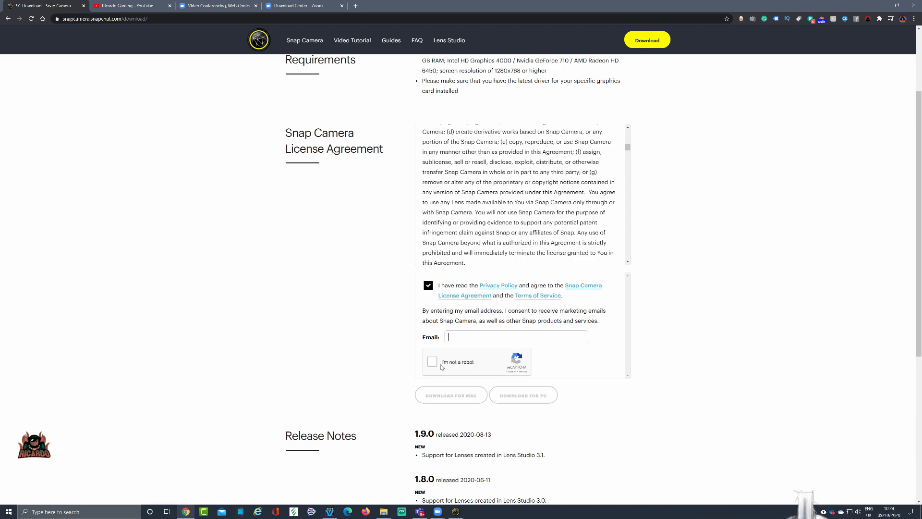
scroll(442, 367, down, 3)
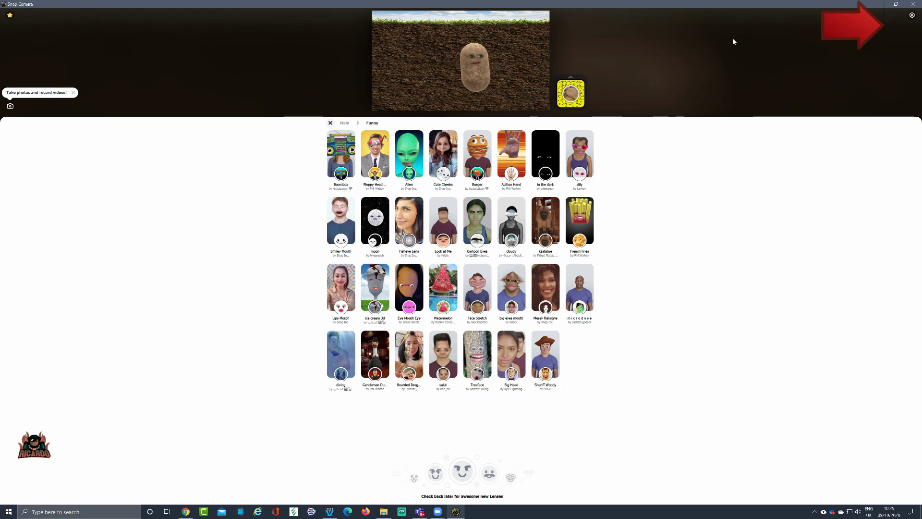
Set Snap Camera's camera to Microsoft LifeCam Cinema (1280x720, 30 FPS) and return to the lenses.
click(912, 15)
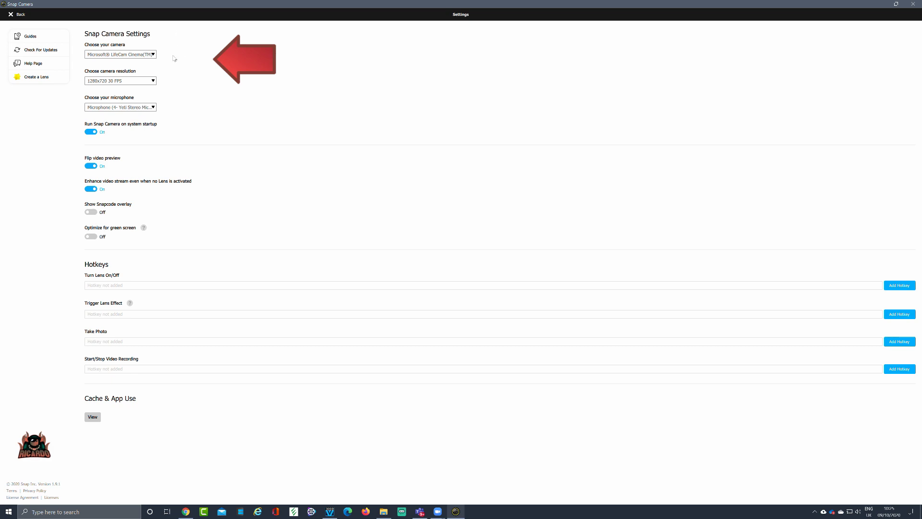
click(153, 55)
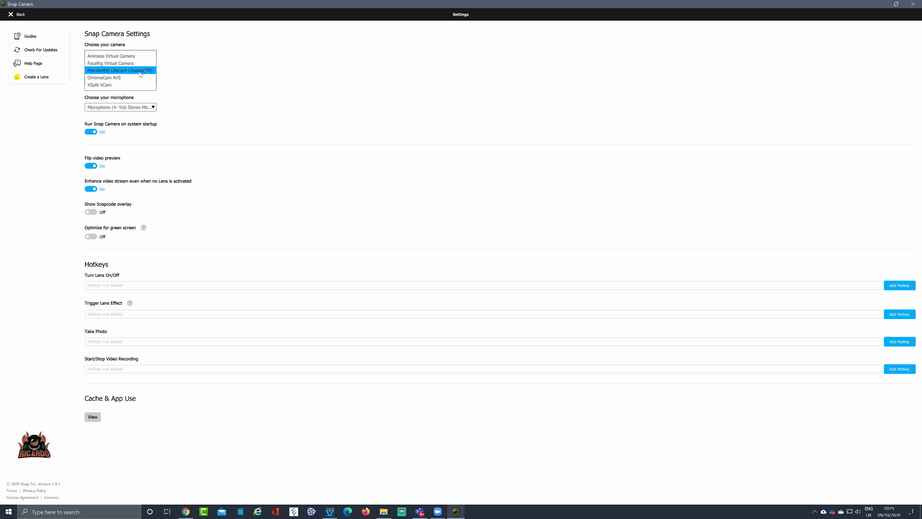
click(138, 71)
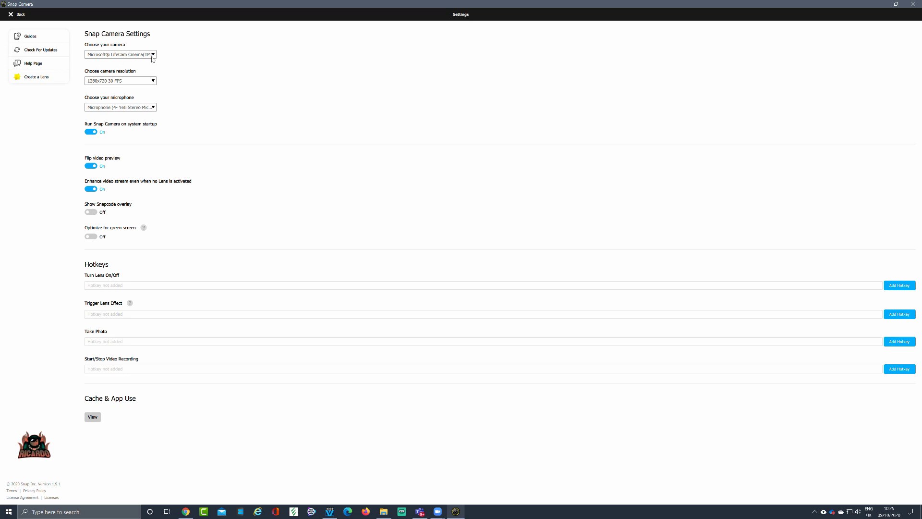
click(152, 55)
click(144, 70)
click(10, 16)
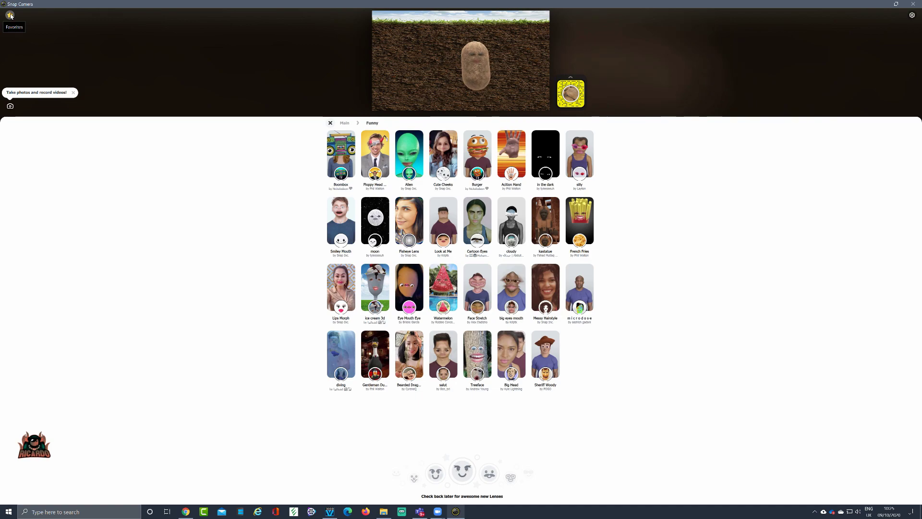
Browse the Win From Home lens category, then open the Funny category.
click(330, 123)
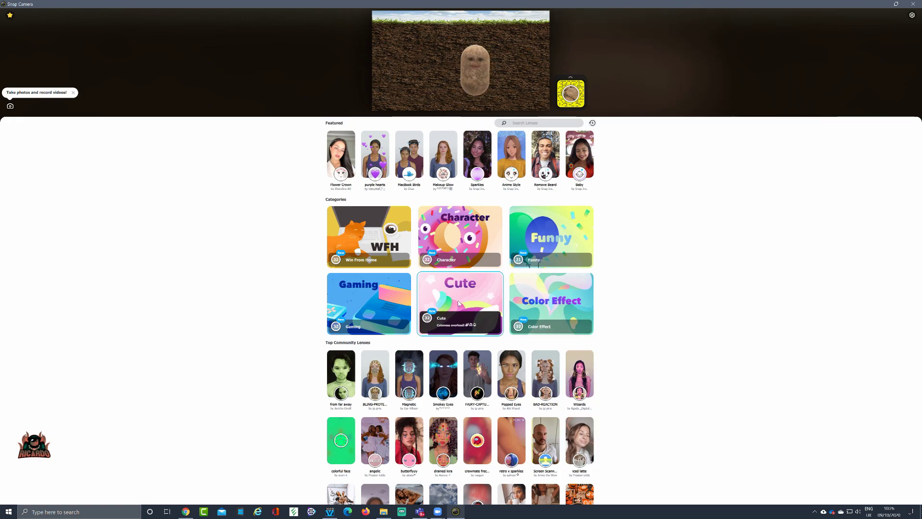
click(353, 235)
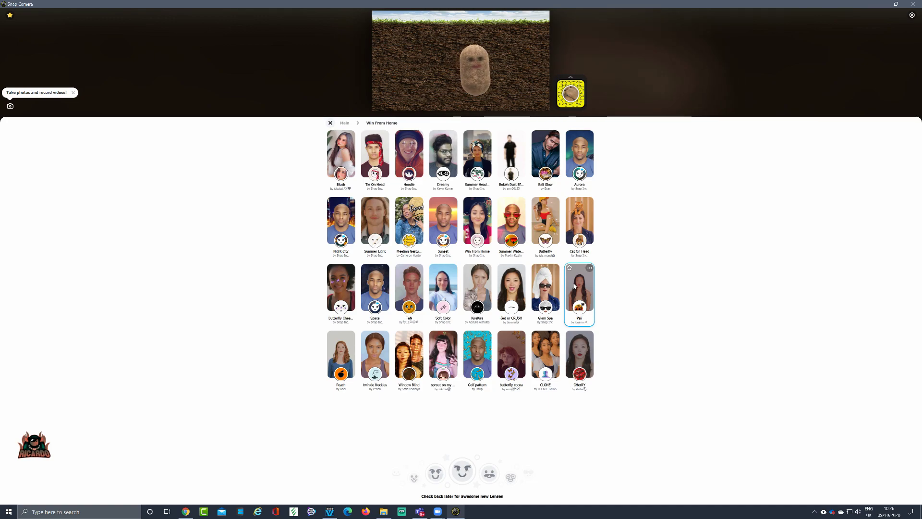
click(334, 124)
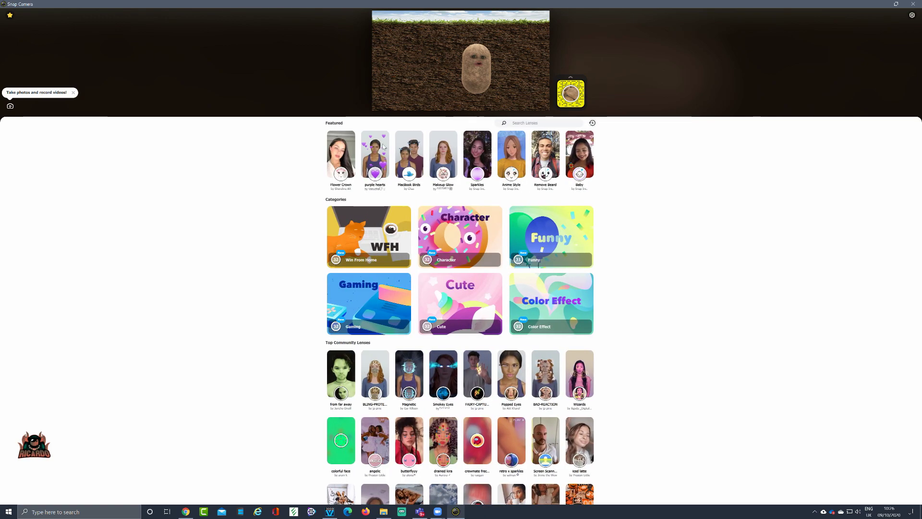
click(548, 246)
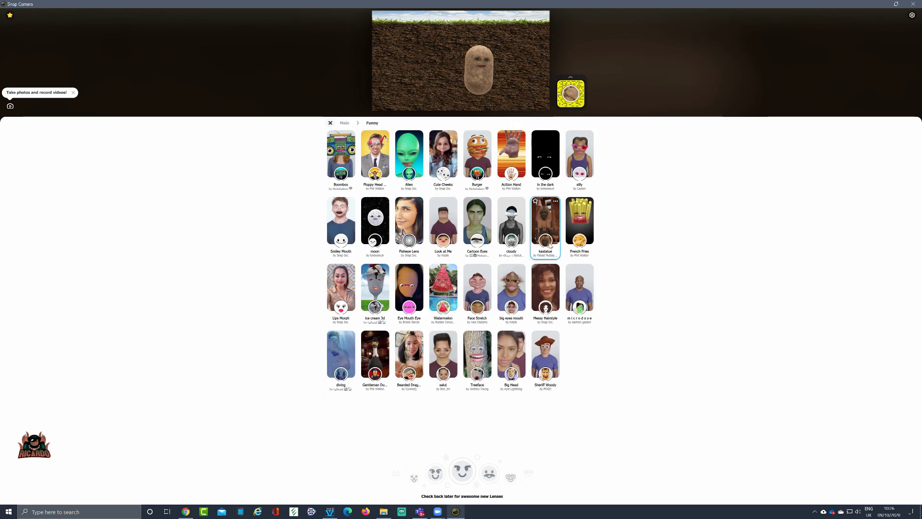
Try Eye Mouth Eye, French Fries, Alien and Treeface, keep Burger, and minimize Snap Camera.
click(411, 291)
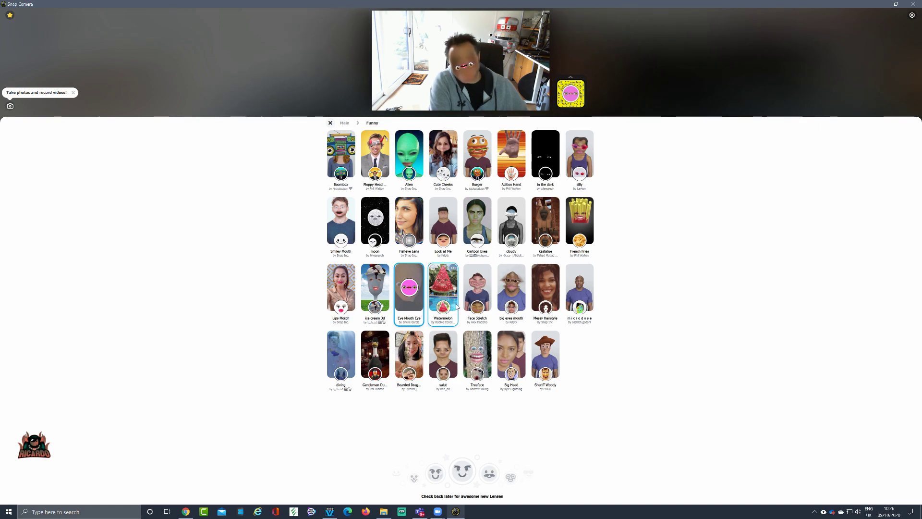
click(581, 223)
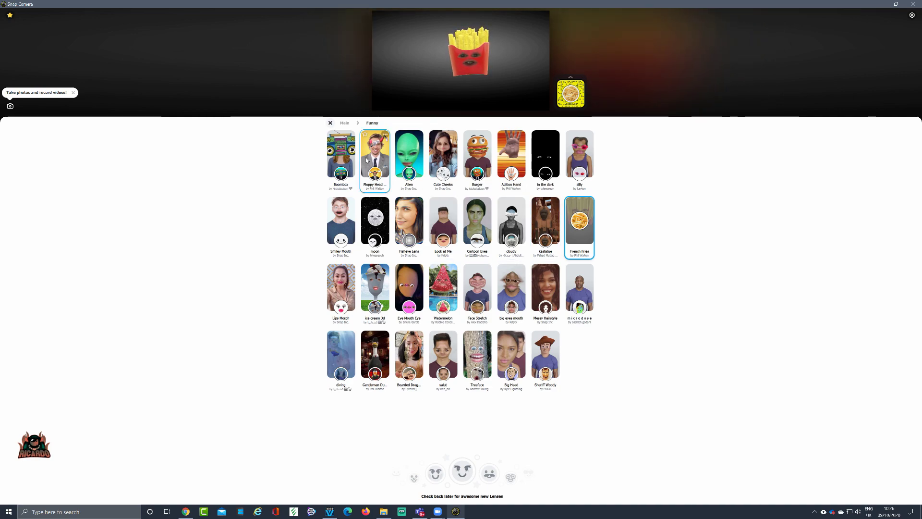
click(411, 156)
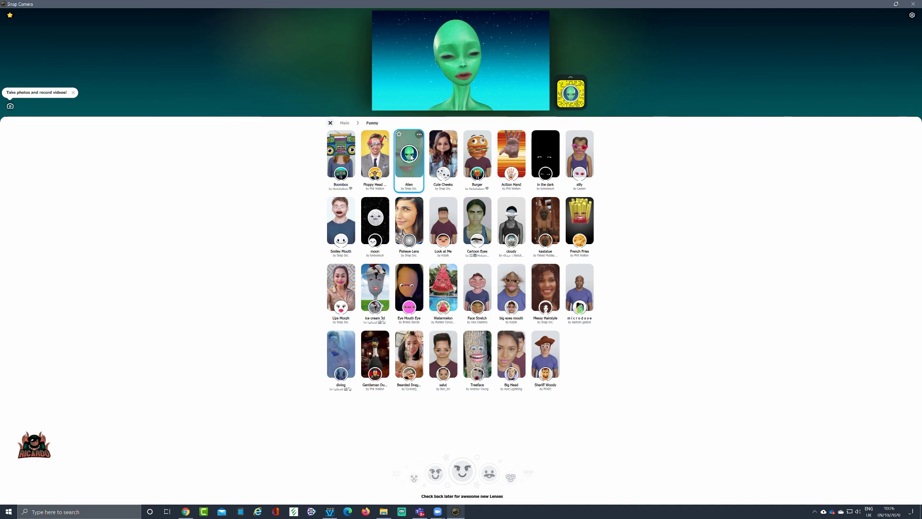
click(476, 357)
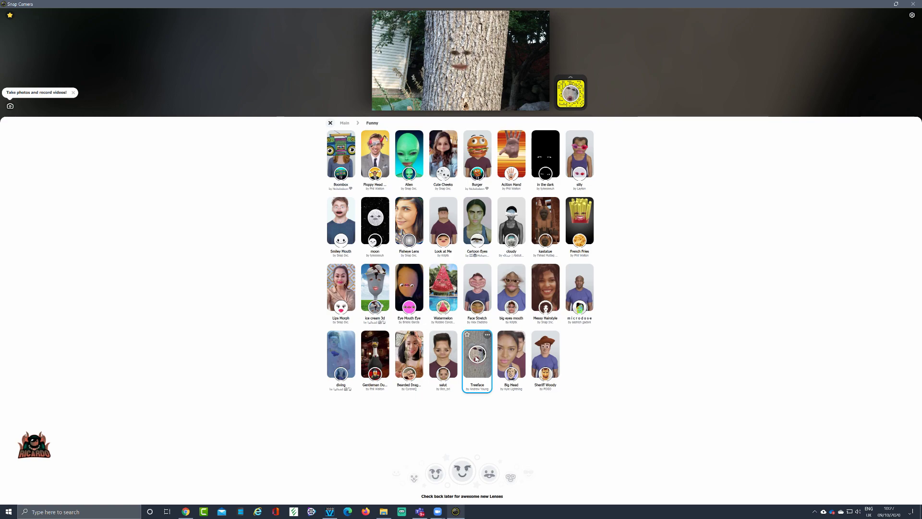
click(486, 165)
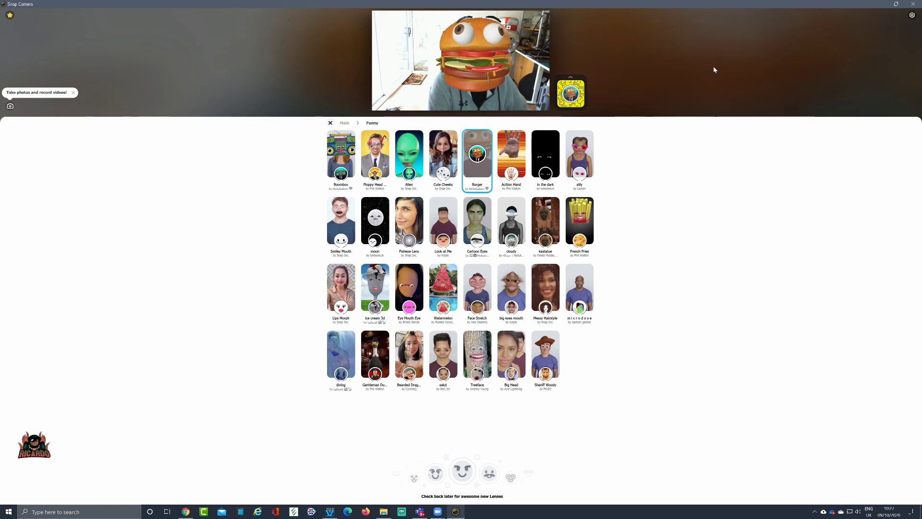
click(880, 5)
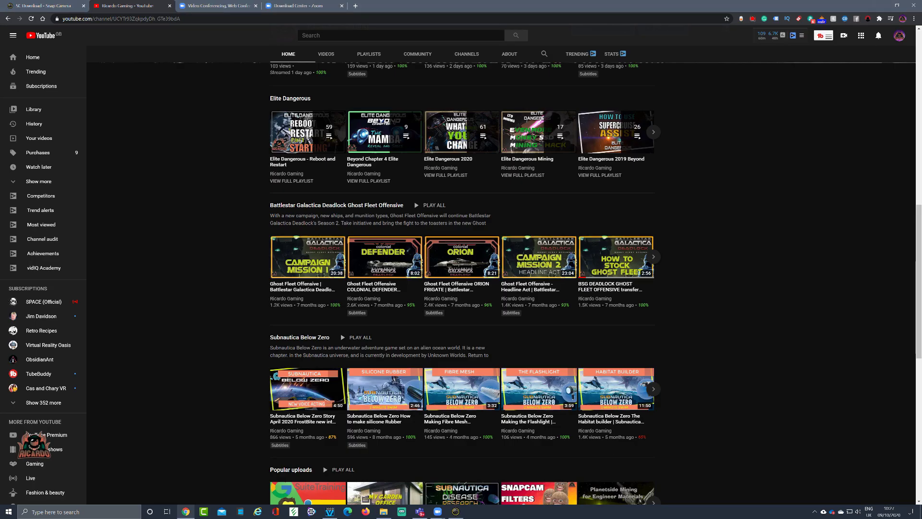
Bring the Zoom home window forward from the taskbar and maximize it.
mouse_move(439, 511)
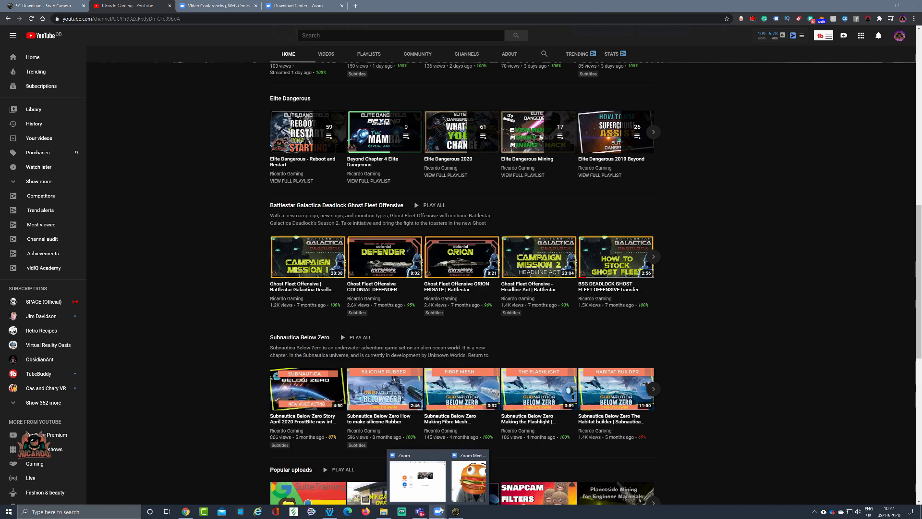
click(417, 478)
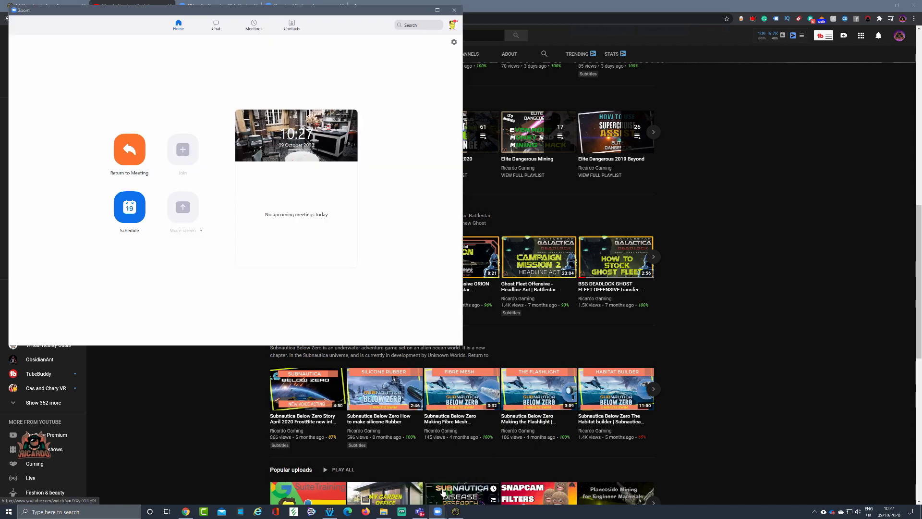
click(436, 10)
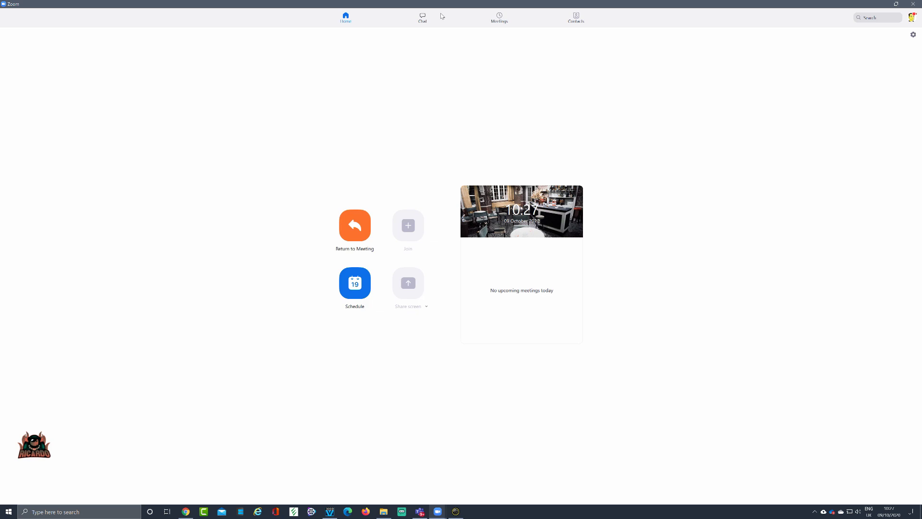
In Zoom's Video settings, switch the camera from LifeCam to Snap Camera, then close Settings.
click(915, 36)
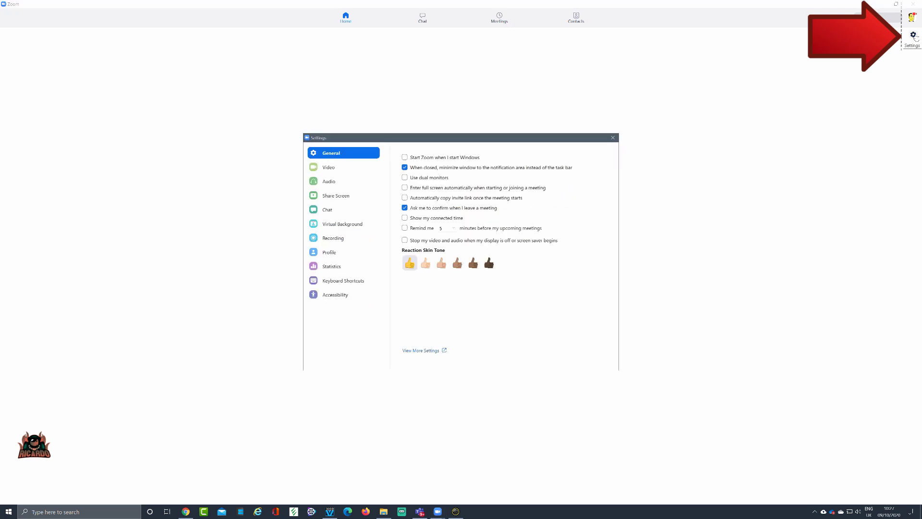
click(331, 167)
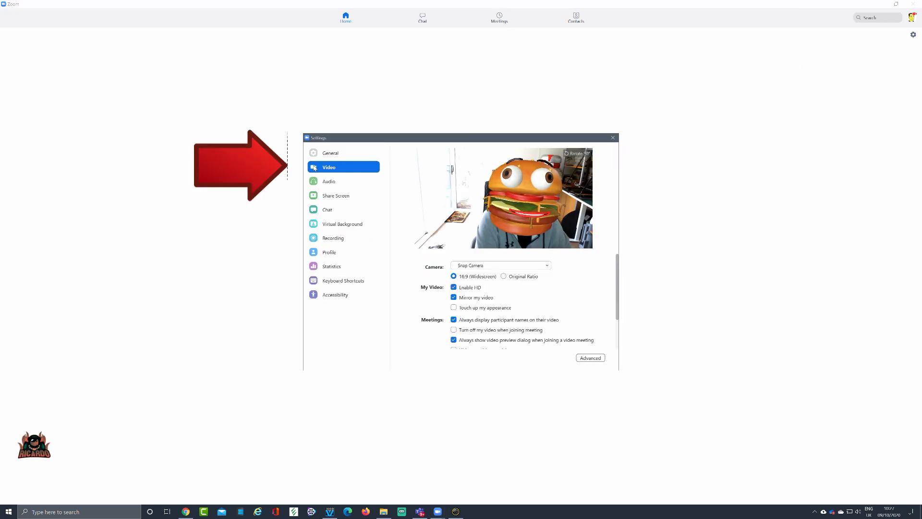
click(488, 270)
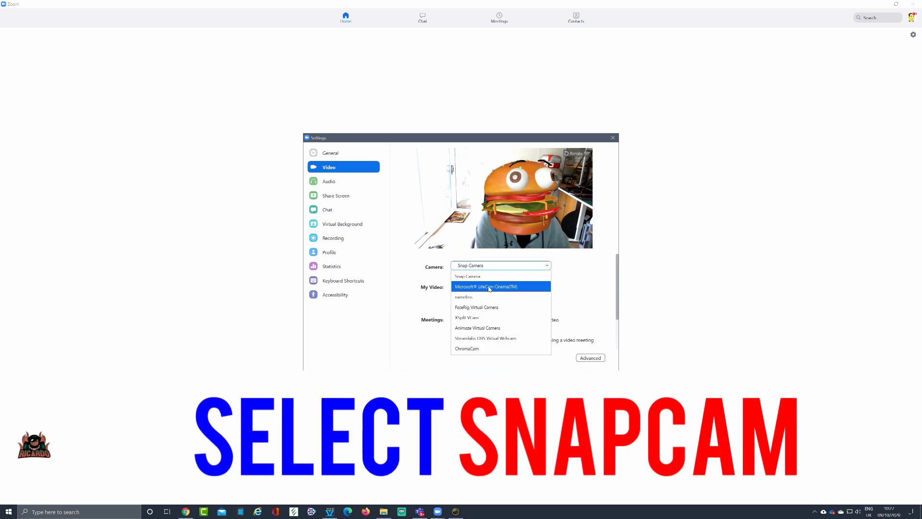
click(490, 287)
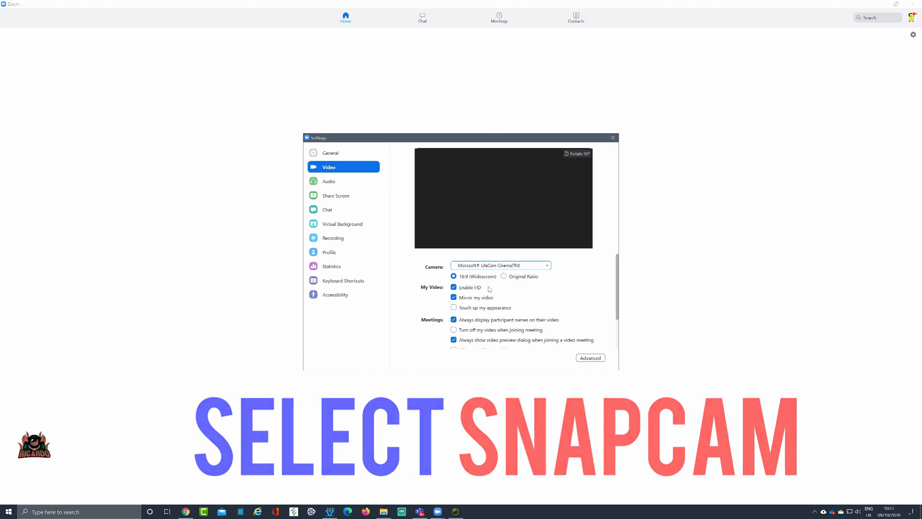
click(495, 265)
click(491, 297)
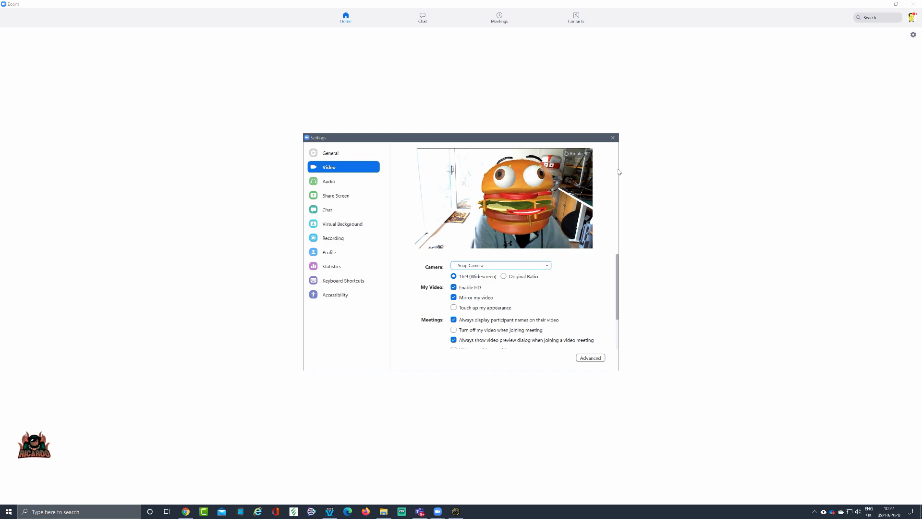
click(613, 137)
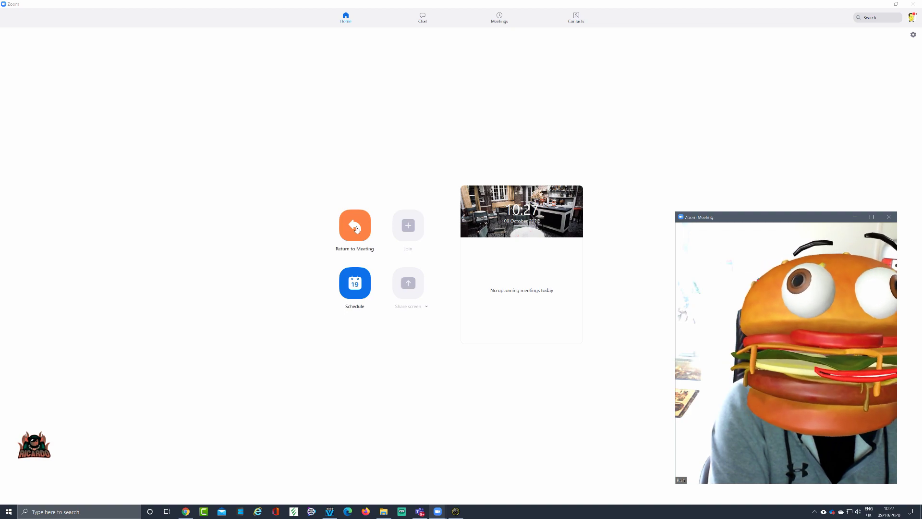
End the current meeting for all, then start a new meeting and maximize its Burger-lens video.
mouse_move(888, 467)
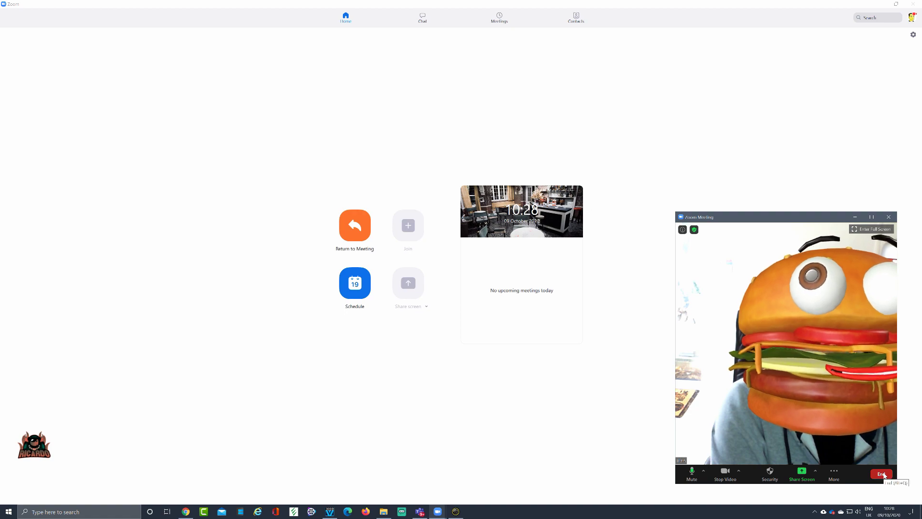
click(883, 473)
click(849, 438)
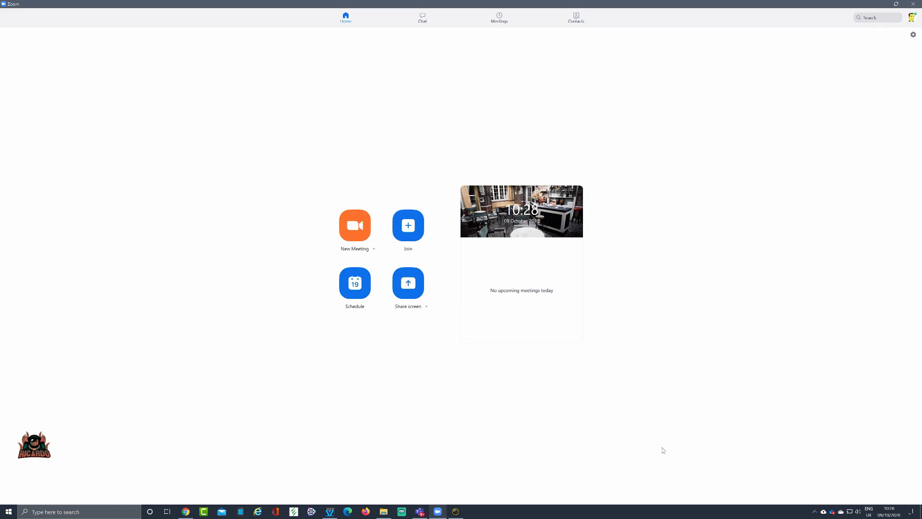
click(355, 231)
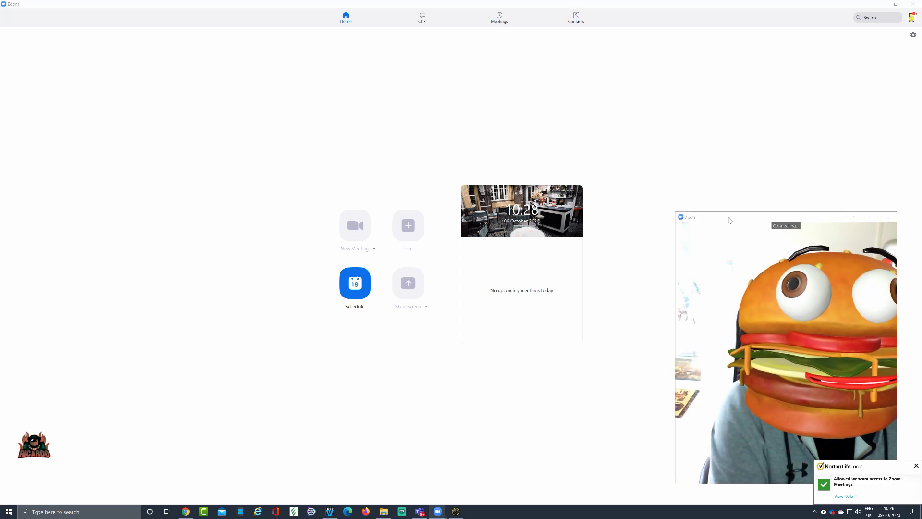
click(872, 217)
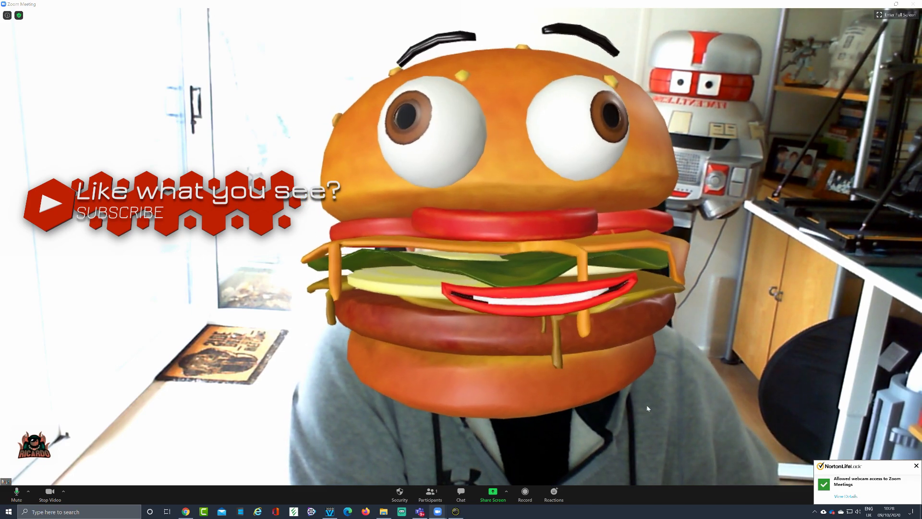
Bring Snap Camera back as a smaller window moved to the left over the meeting.
click(456, 511)
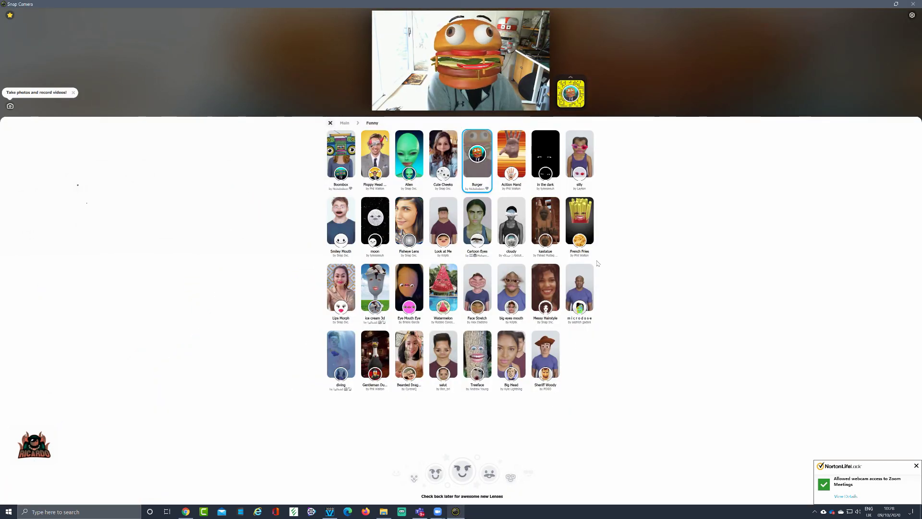
click(896, 4)
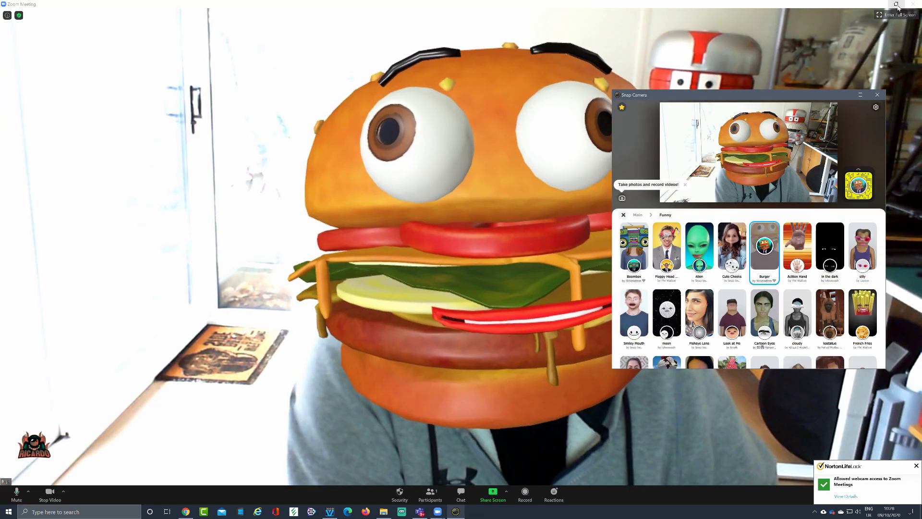
drag(672, 98, 68, 44)
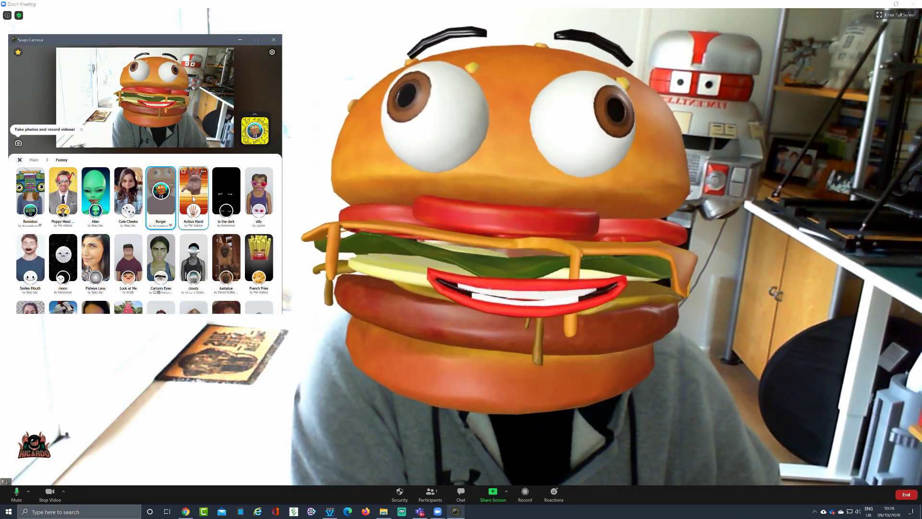
Switch the live video through the Action Hand and kastatue lenses to Watermelon.
click(194, 197)
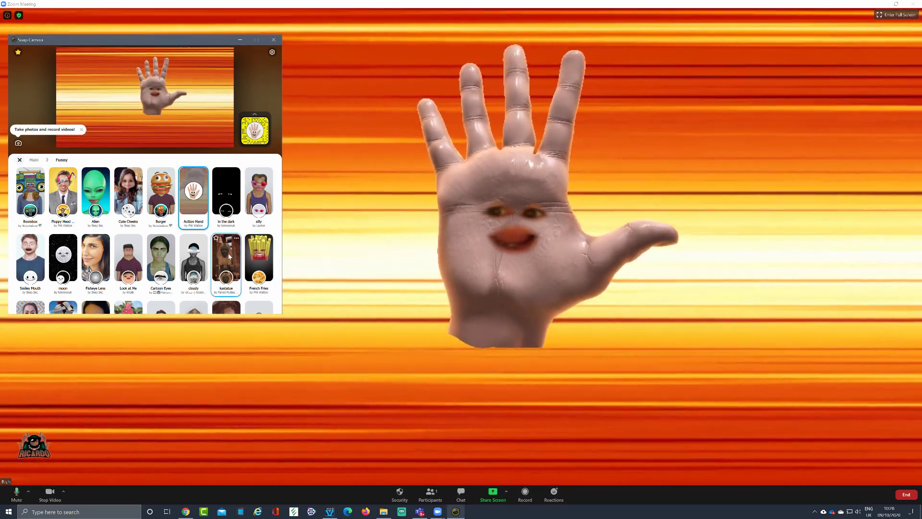
click(226, 257)
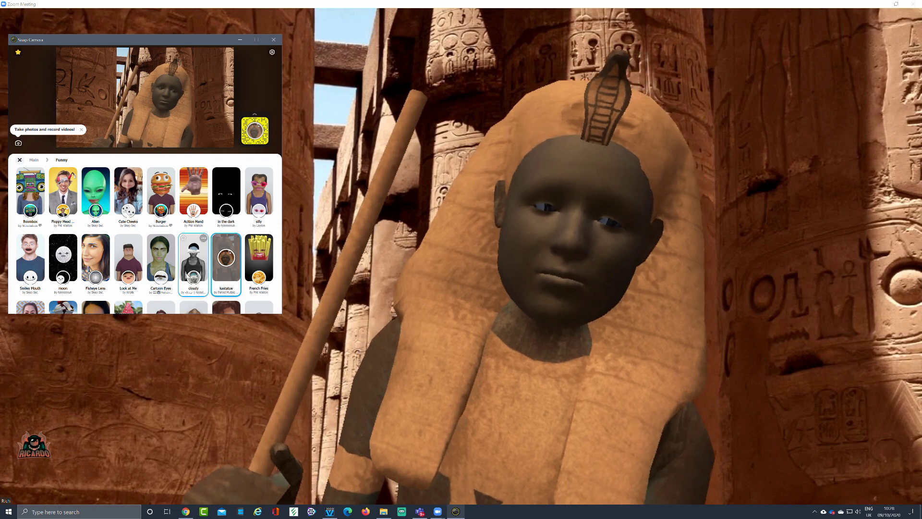
scroll(192, 259, down, 3)
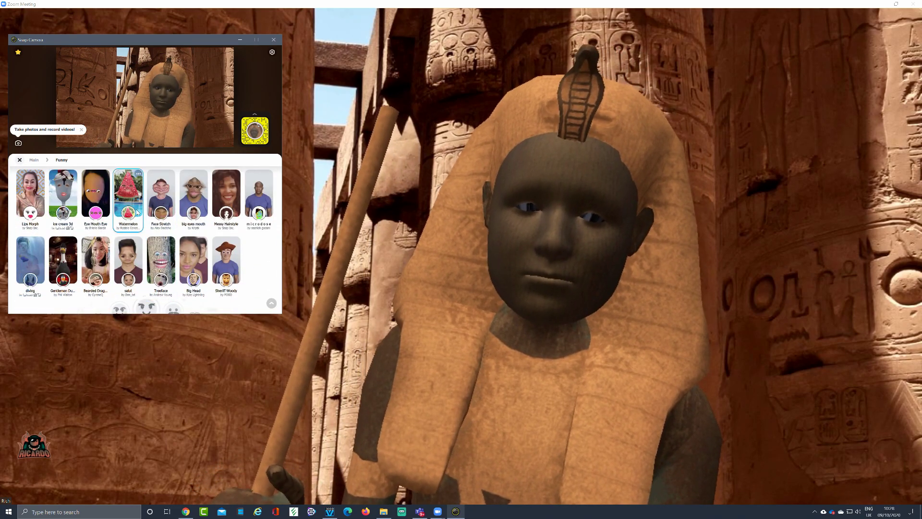
click(130, 194)
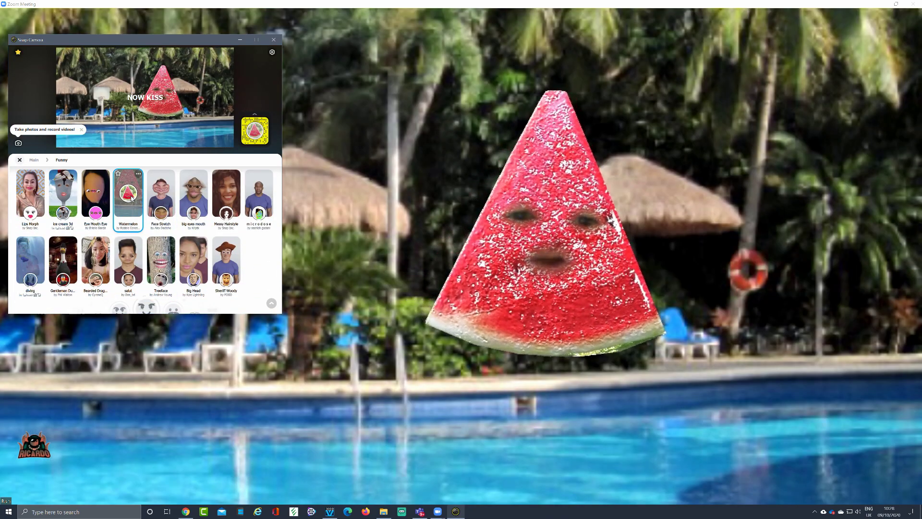